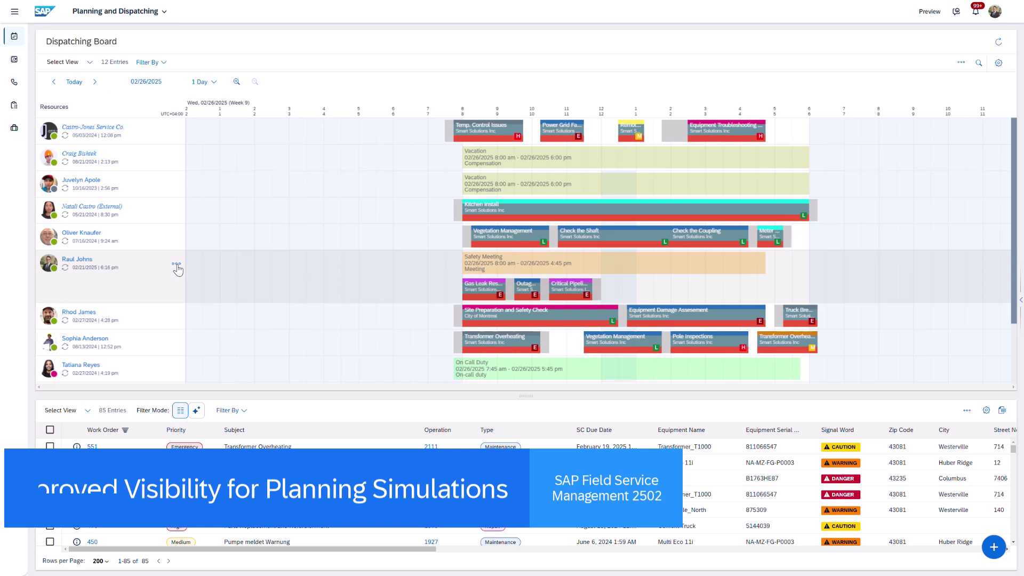
- Start Rearrange Schedule for the technician and choose the OutageResponse scheduling policy
left_click(177, 275)
left_click(204, 304)
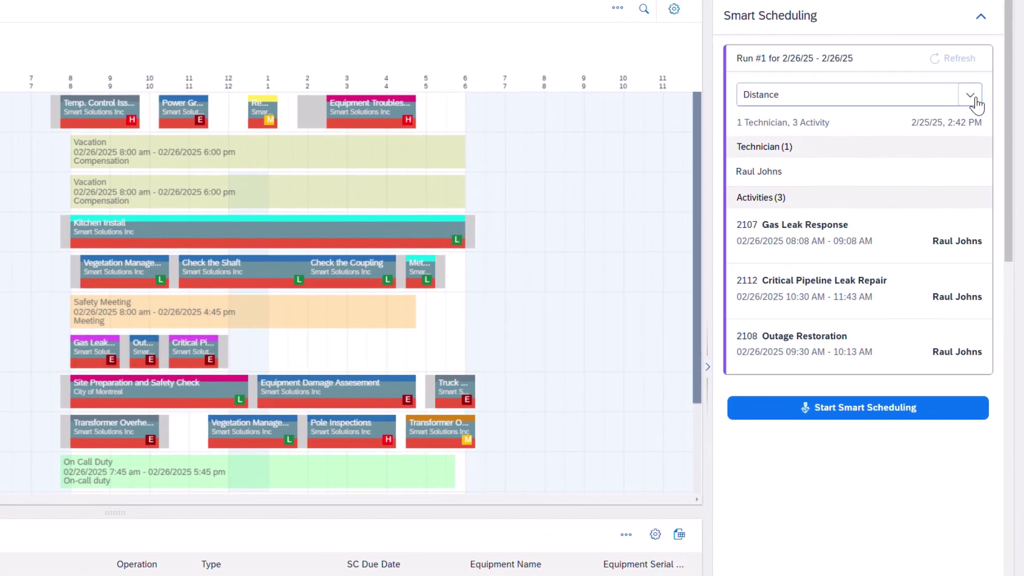
left_click(971, 94)
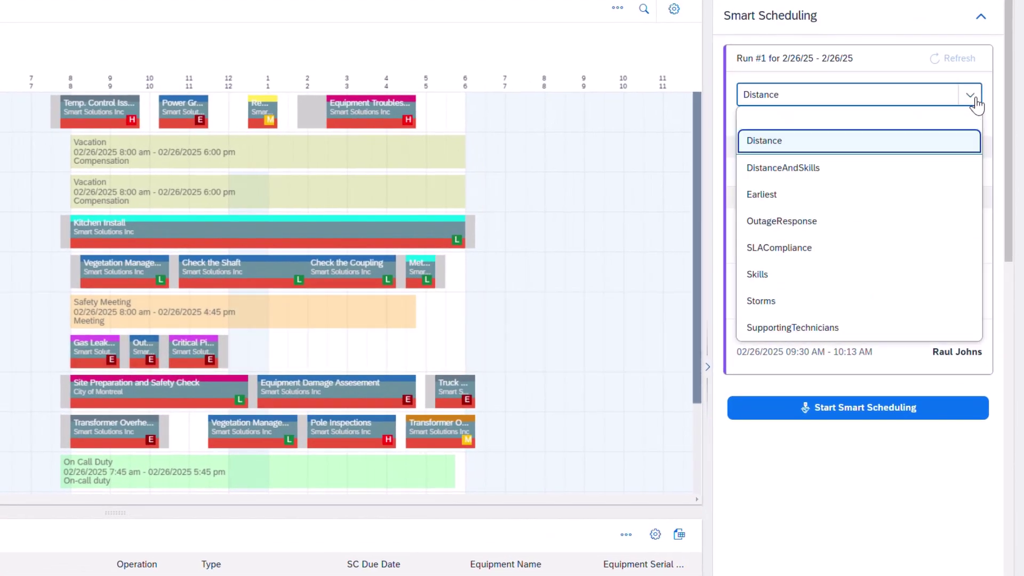
left_click(890, 221)
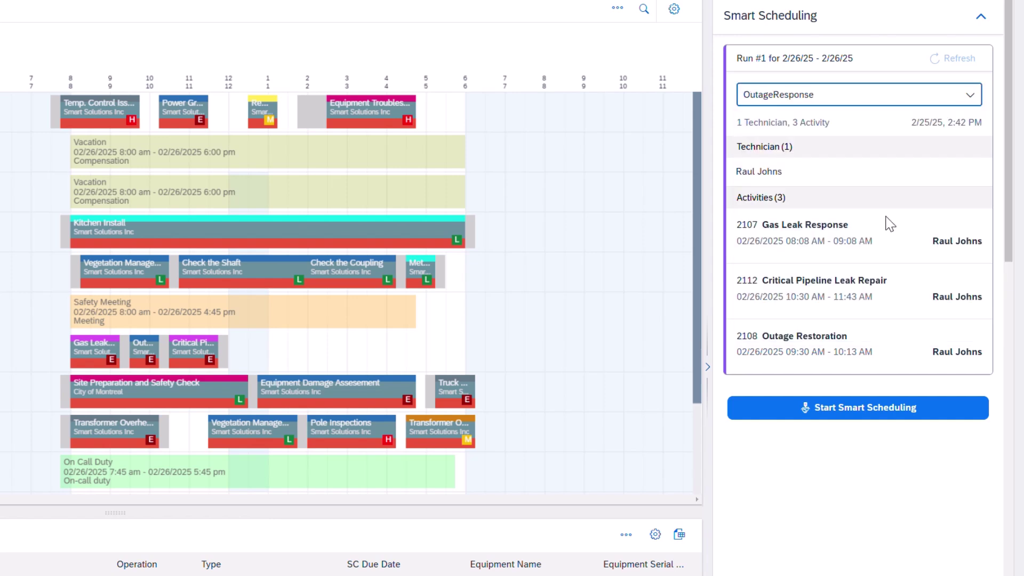
left_click(848, 414)
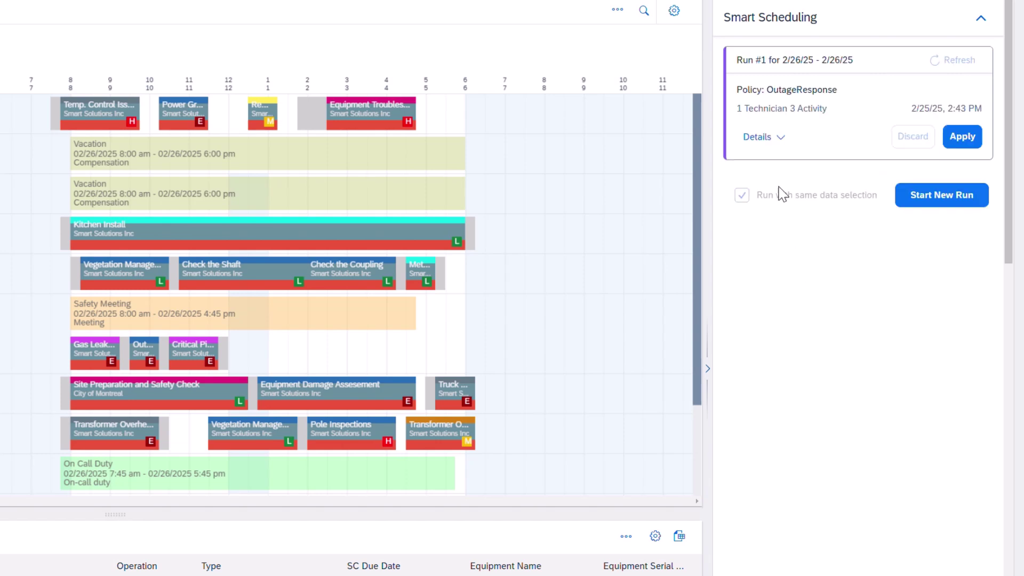
left_click(764, 136)
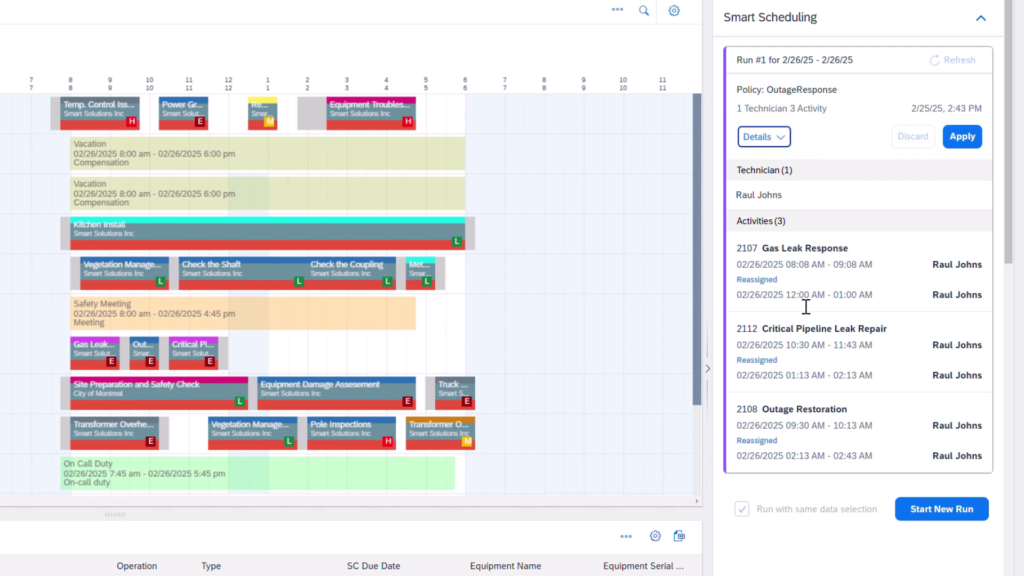
left_click(912, 512)
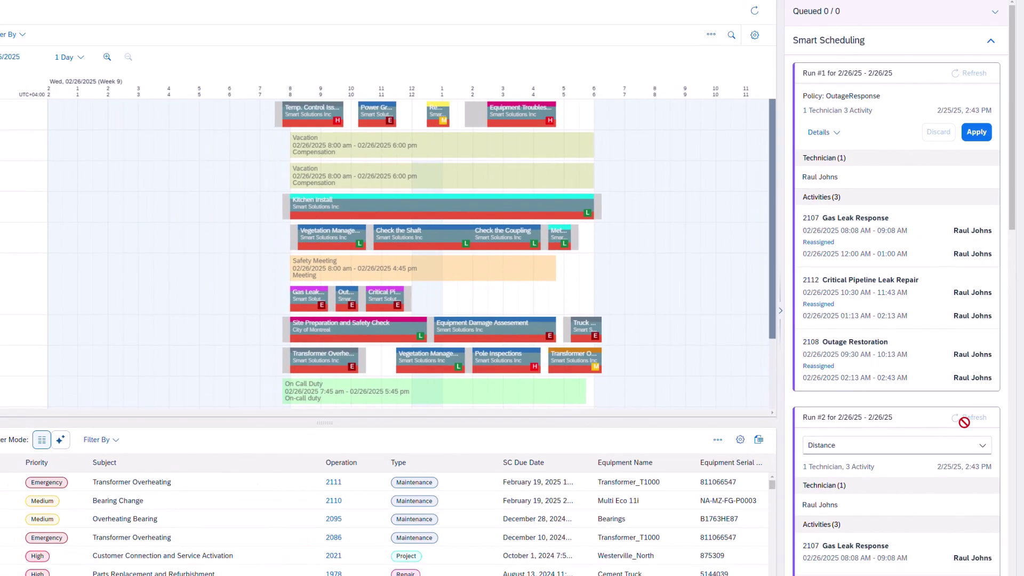
scroll(964, 422, "down", 1)
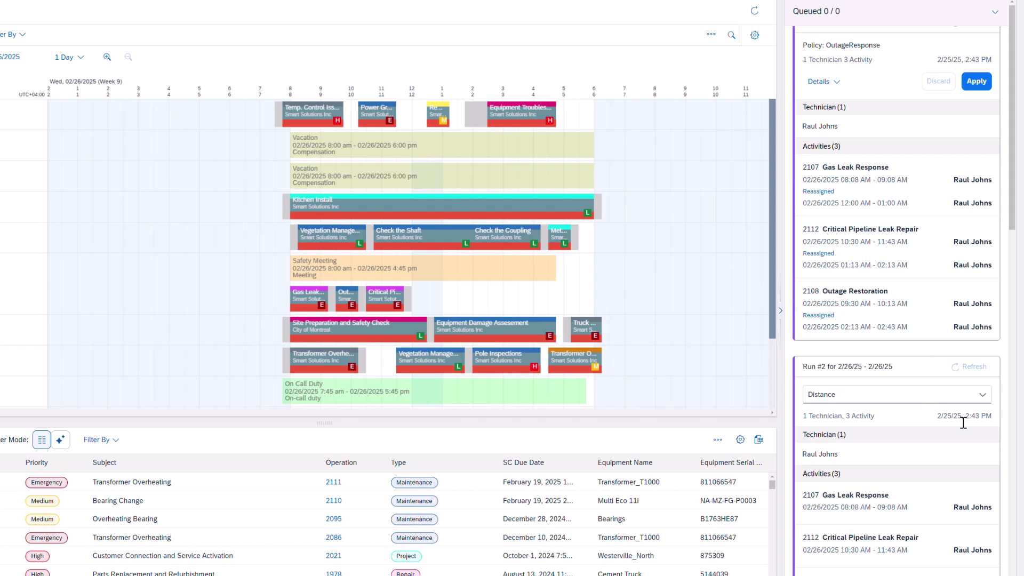
- Run a second scheduling pass with the SLACompliance policy and review its proposed reassignments
left_click(982, 394)
left_click(917, 513)
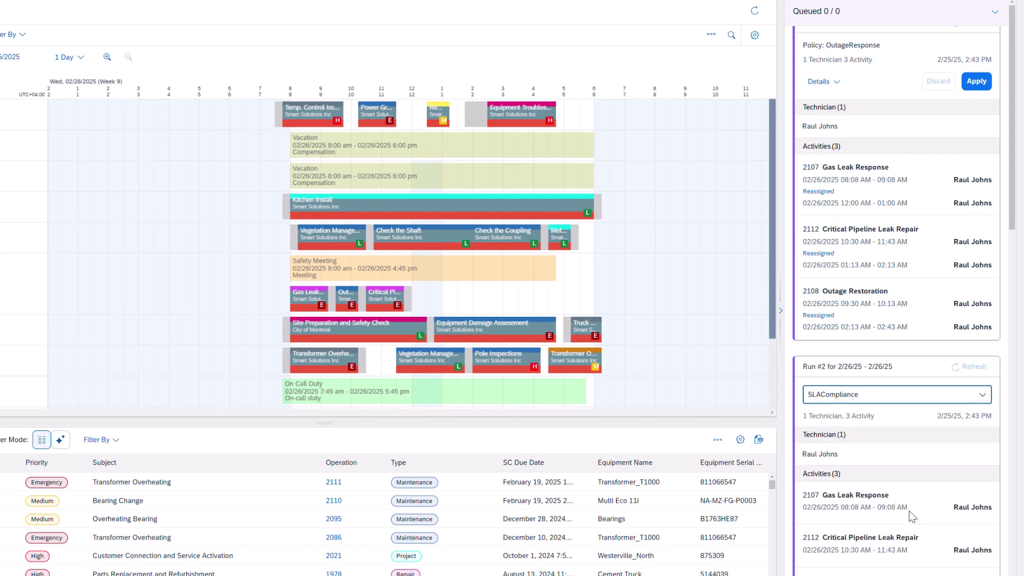
scroll(917, 513, "down", 3)
left_click(912, 502)
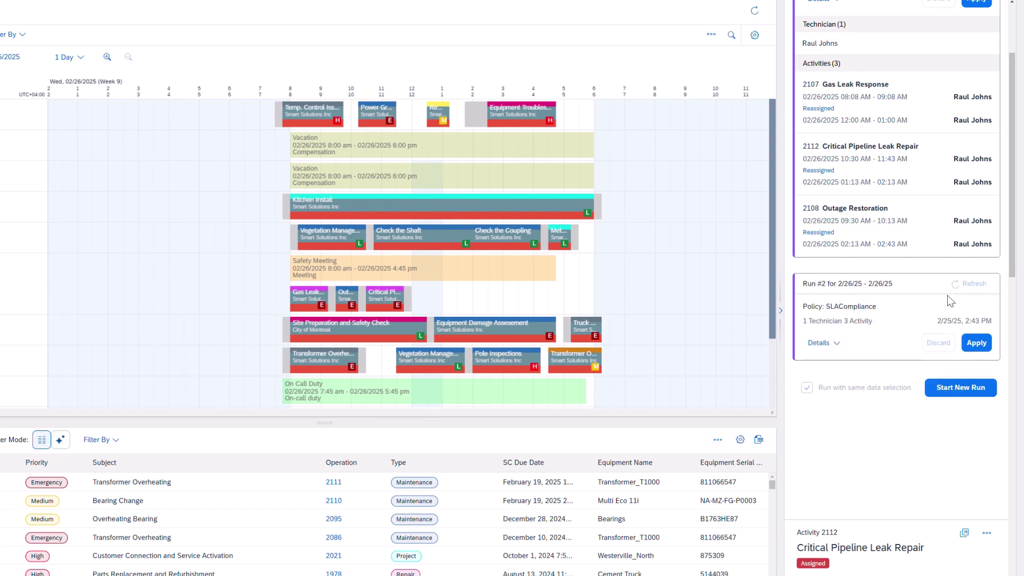
left_click(824, 343)
scroll(1011, 290, "down", 2)
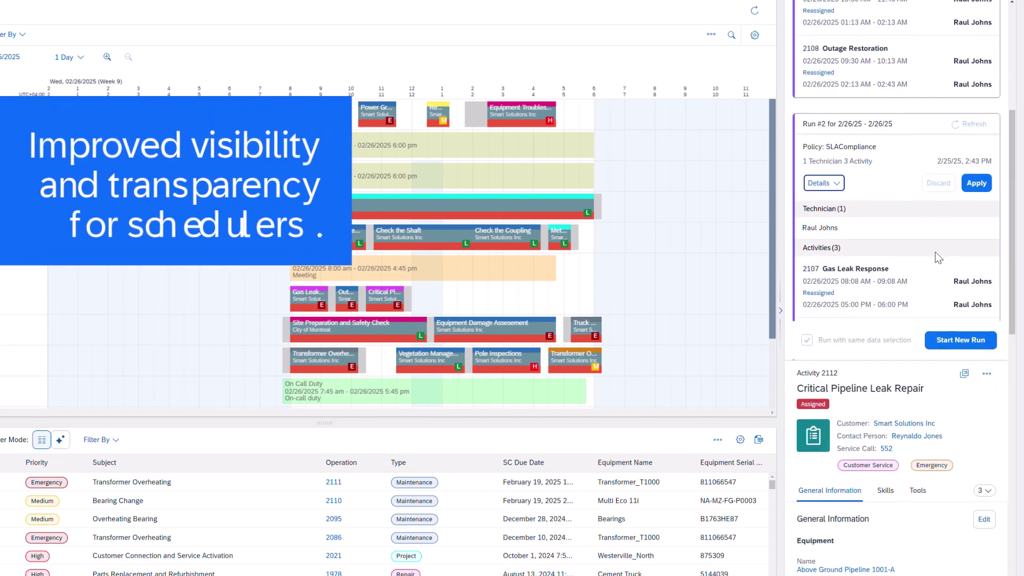
scroll(935, 253, "down", 3)
scroll(935, 253, "down", 3)
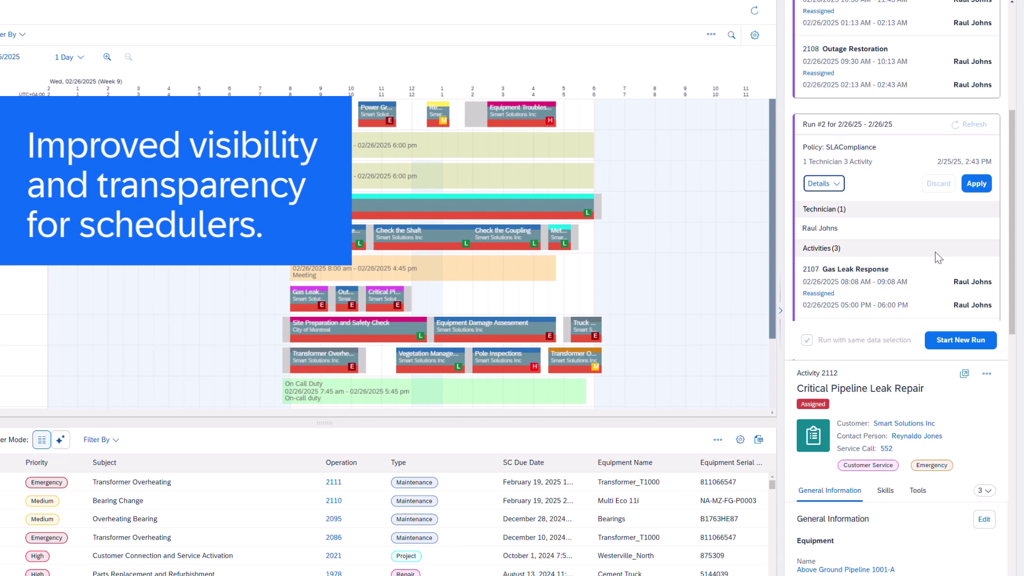
left_click_drag(1005, 228, 1004, 120)
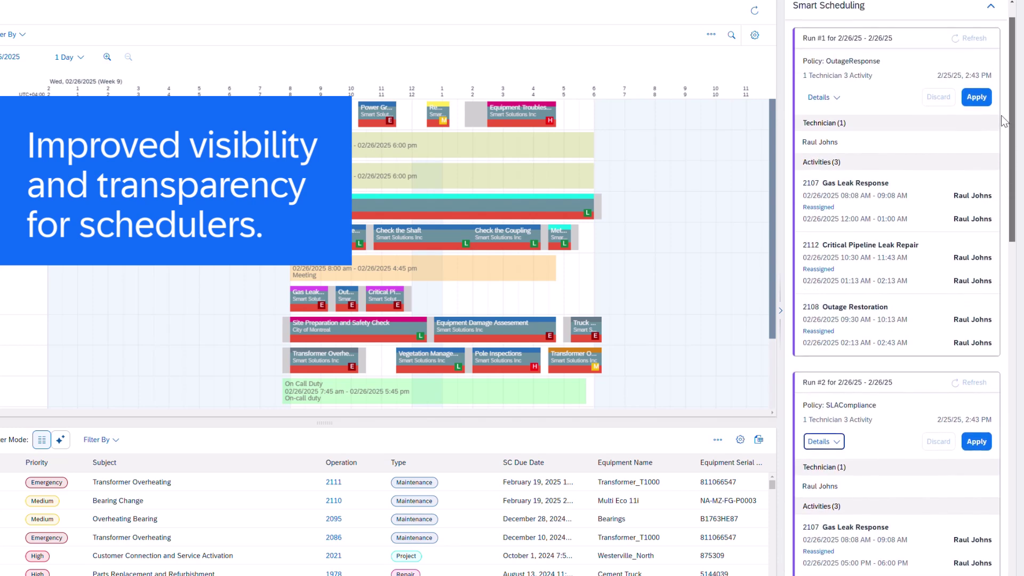
scroll(886, 328, "down", 3)
scroll(886, 329, "down", 2)
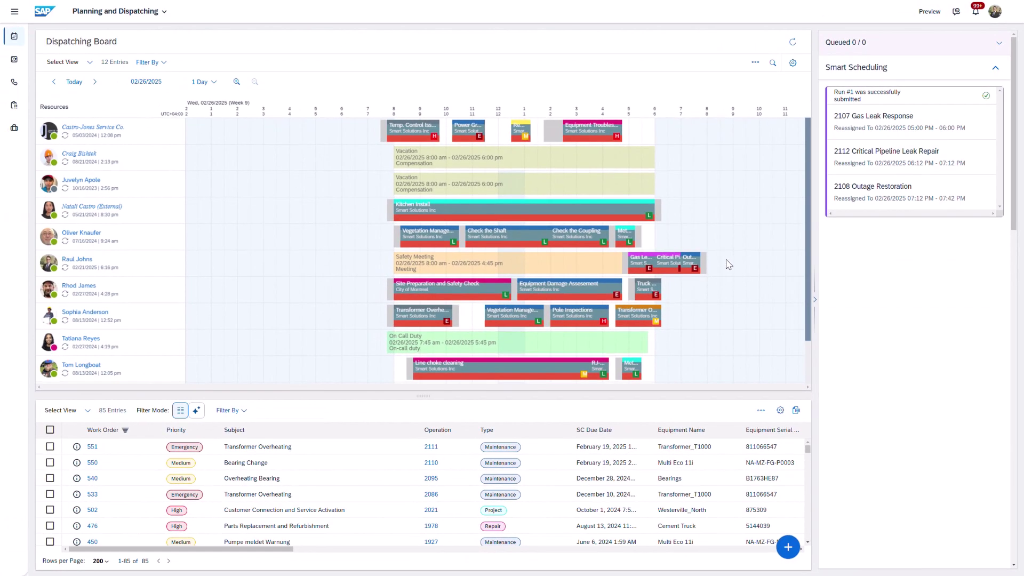
left_click(642, 268)
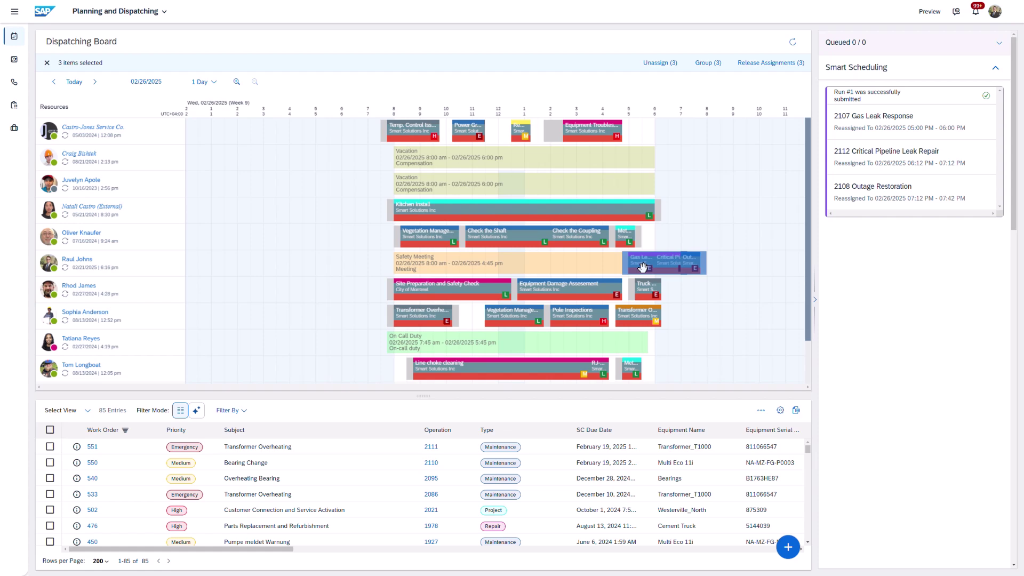
left_click(769, 63)
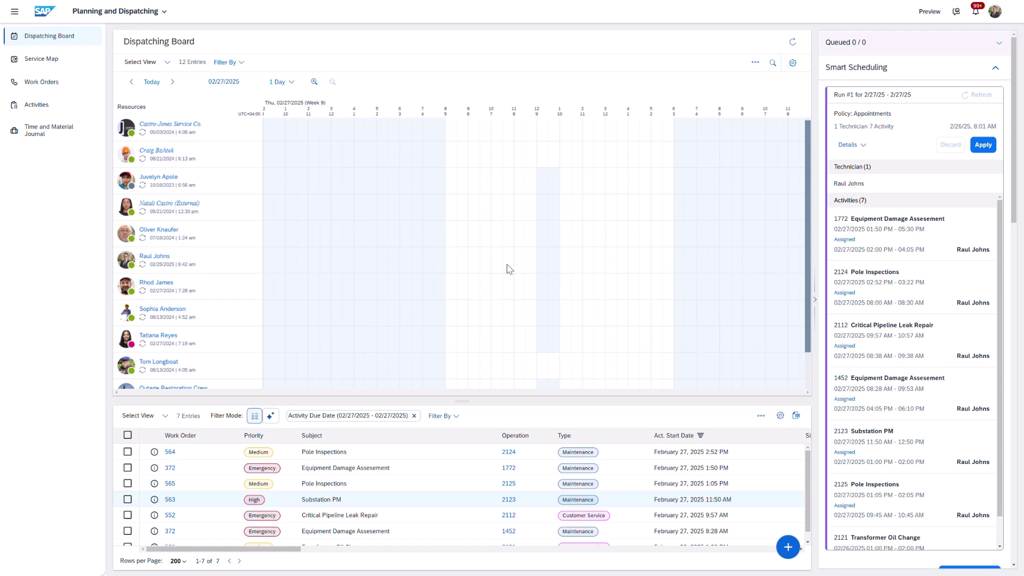
- Apply the 02/27 Appointments run's seven assignments to the board
left_click(984, 145)
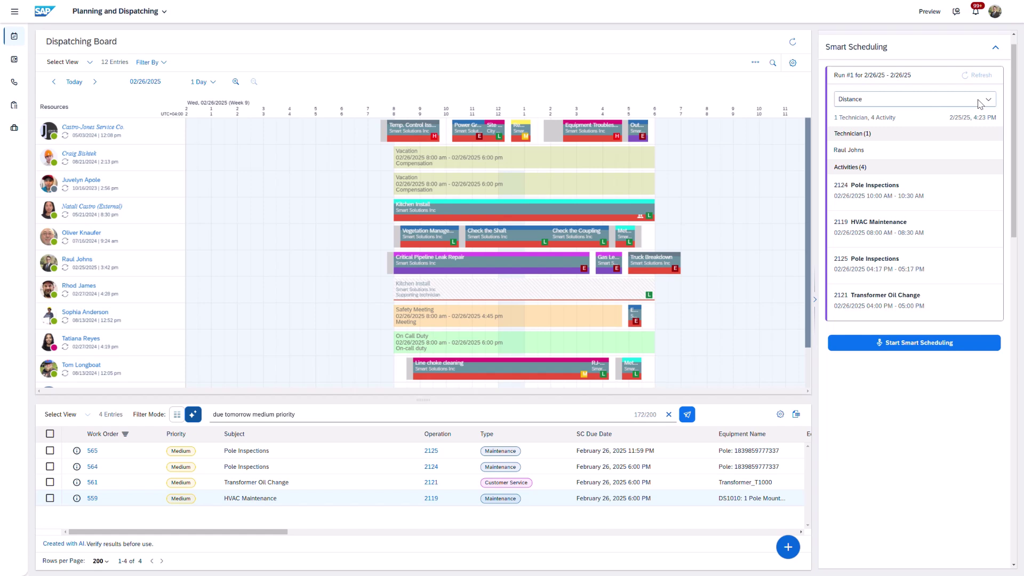
left_click(988, 100)
left_click(949, 199)
left_click(942, 342)
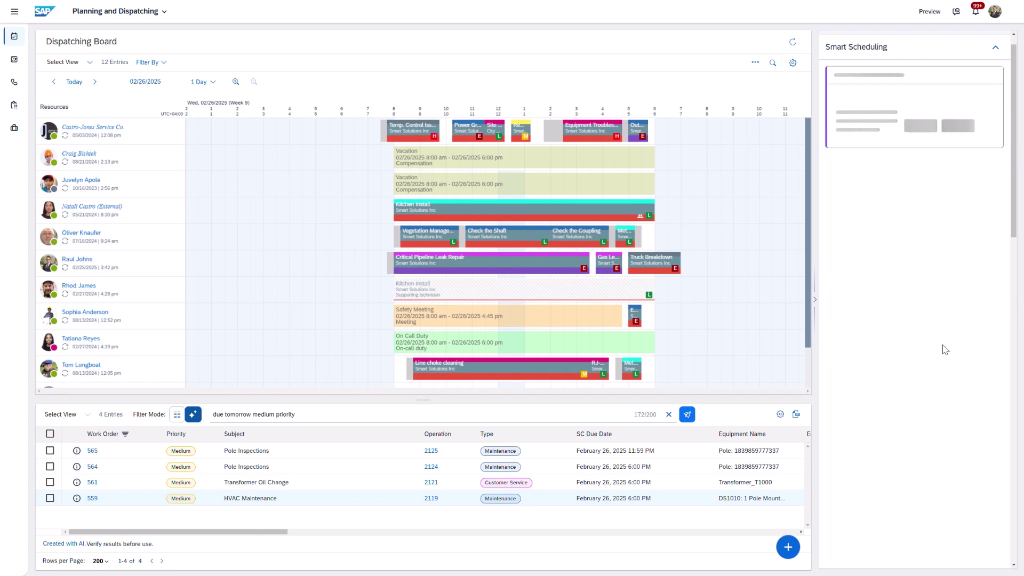
left_click(853, 126)
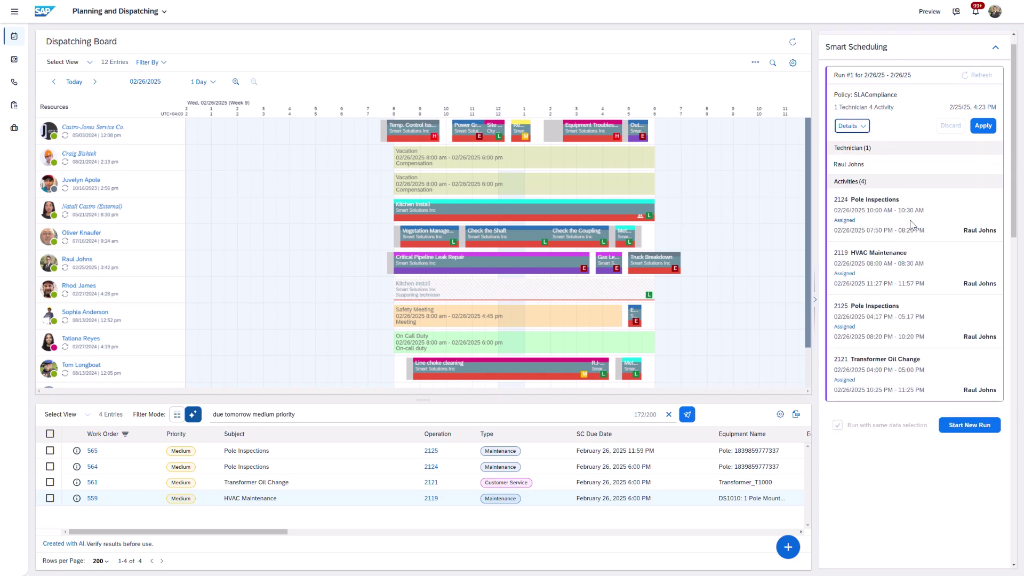
left_click(984, 126)
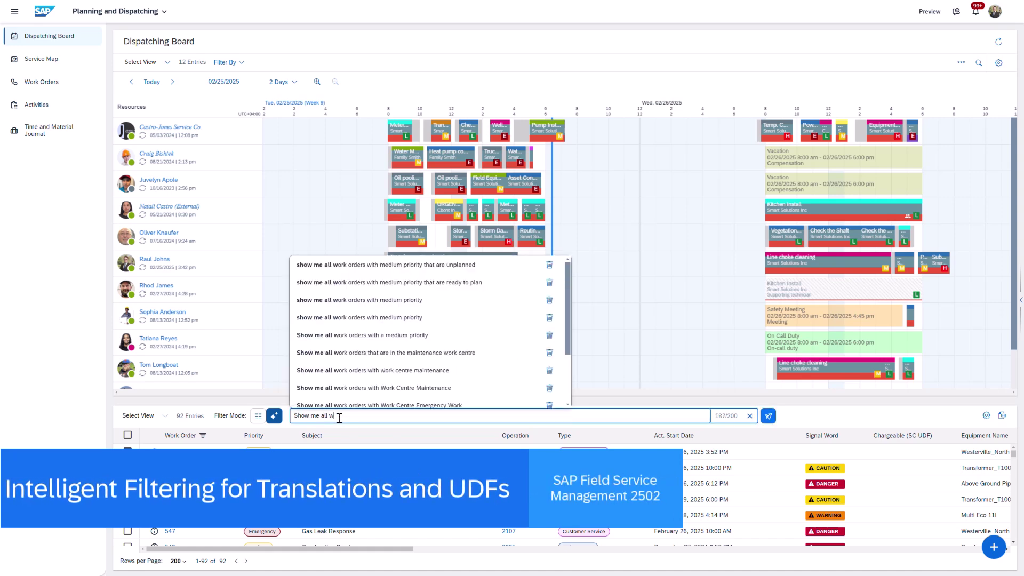
type("ow me all work orders due this week")
- List work orders due this week, then replace the AI query to show the five with Chargeable Yes
key("Return")
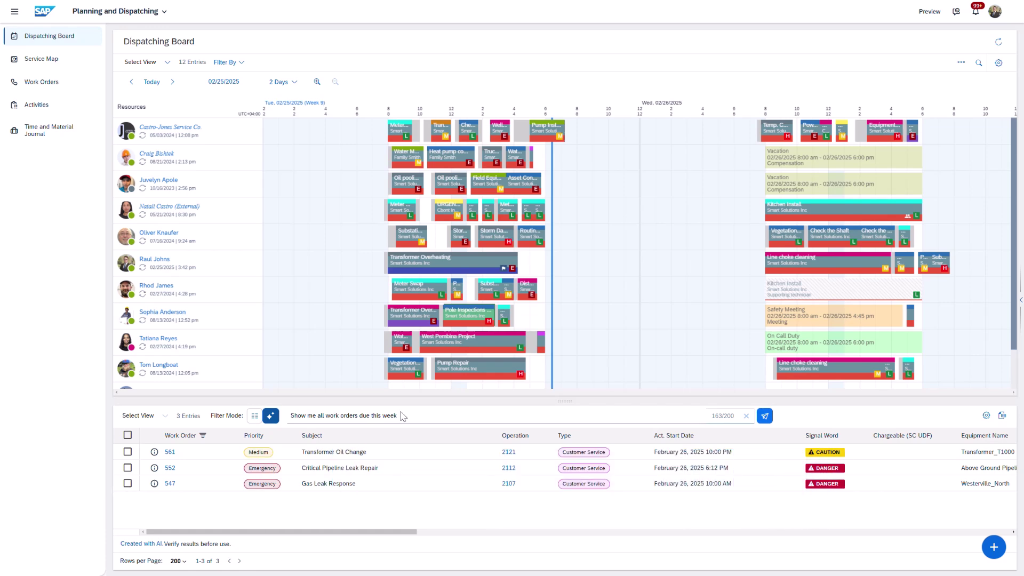
left_click(416, 418)
triple_click(415, 416)
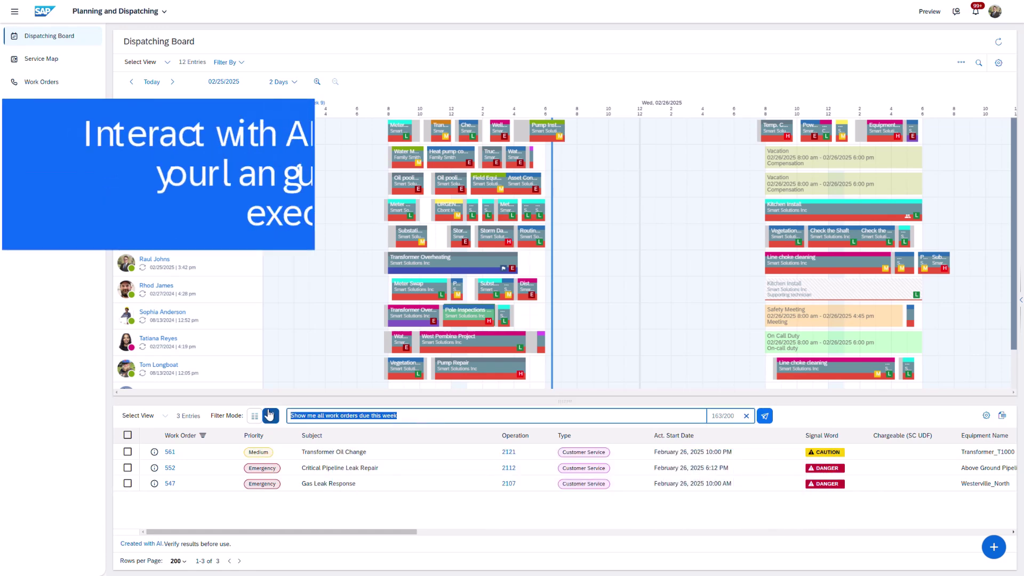
type("Show me all work orders ")
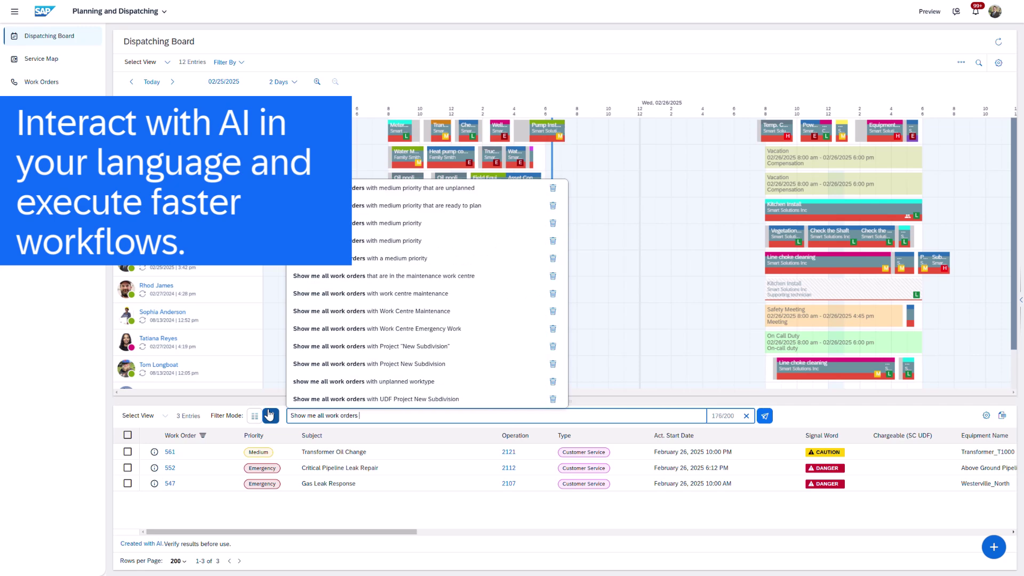
type("with Chargeable Yes")
key("Return")
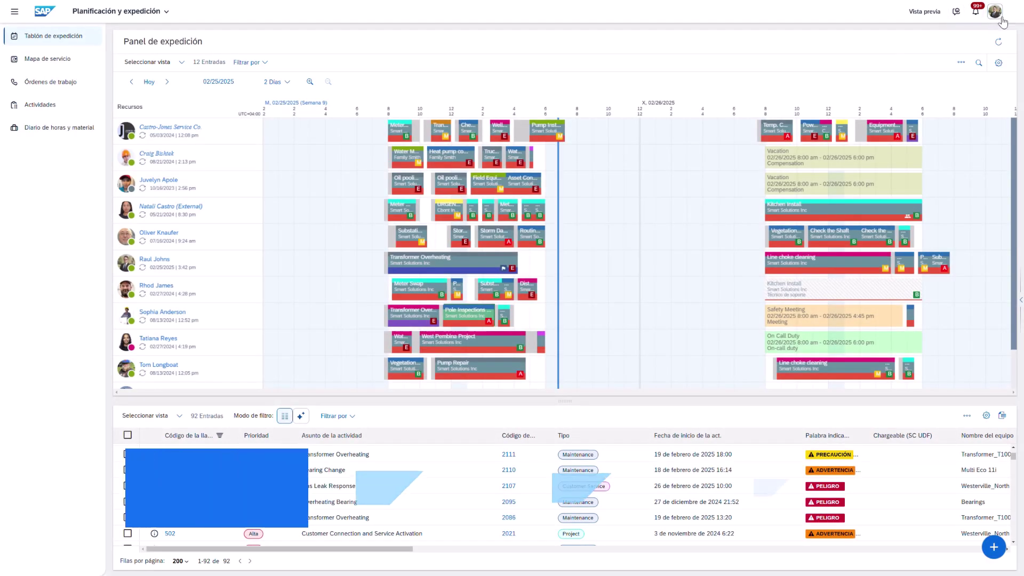
- Switch the interface language to Spanish and submit a Spanish AI query returning 16 emergency-priority service calls
left_click(1003, 22)
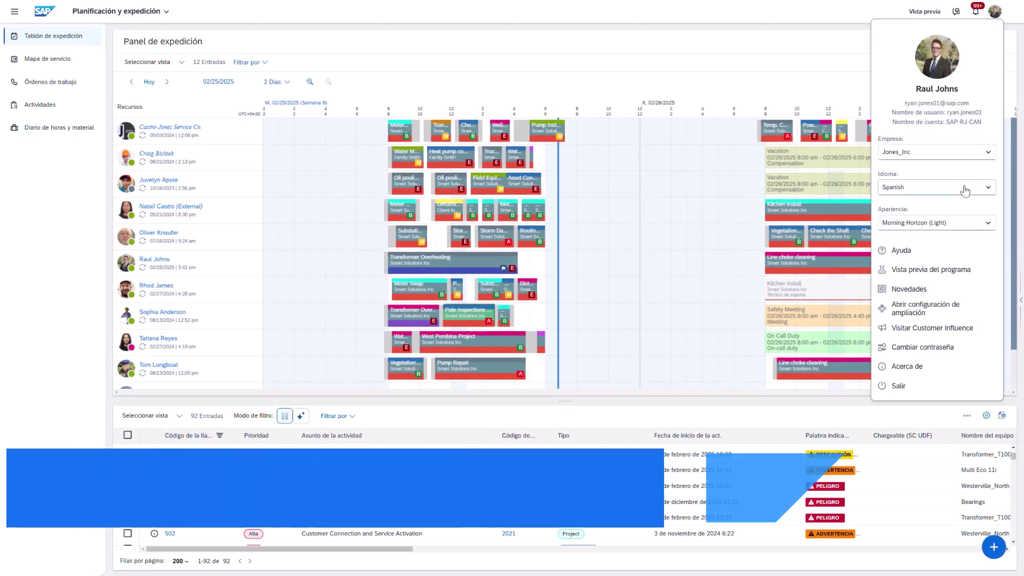
left_click(745, 58)
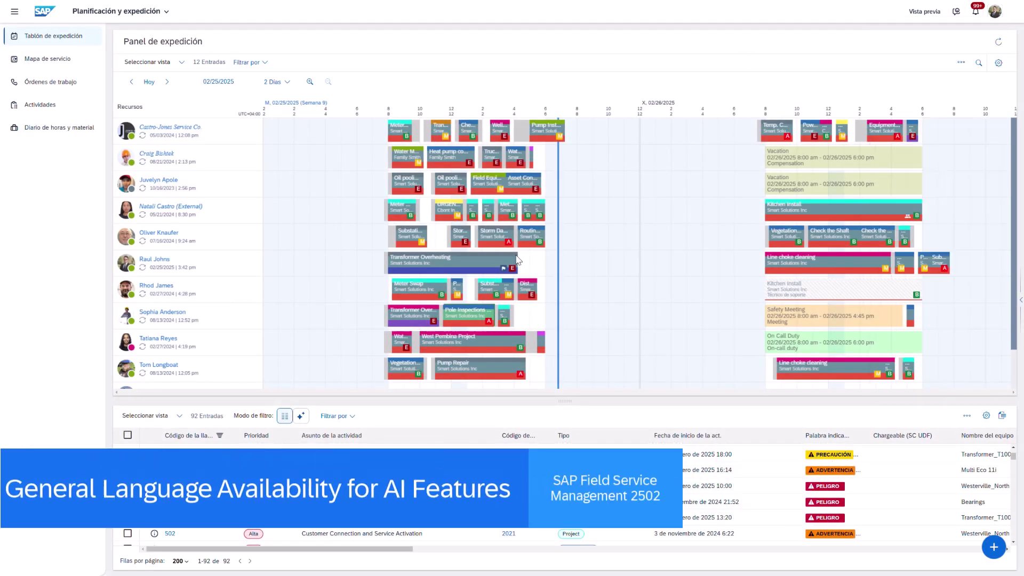
left_click(300, 415)
type("Muéstrame llamadas de servicio con prioridad de emergencia")
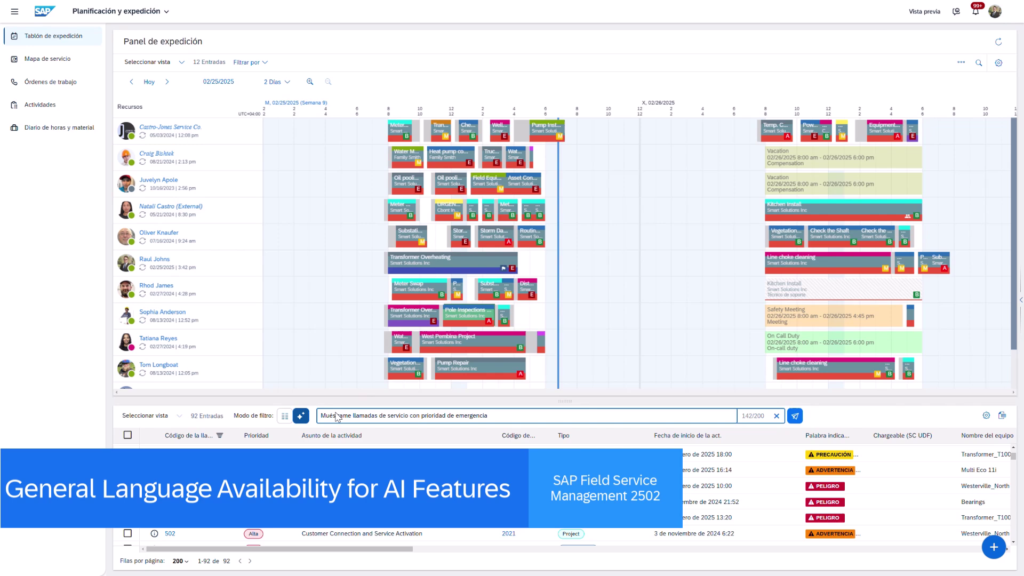
key("Return")
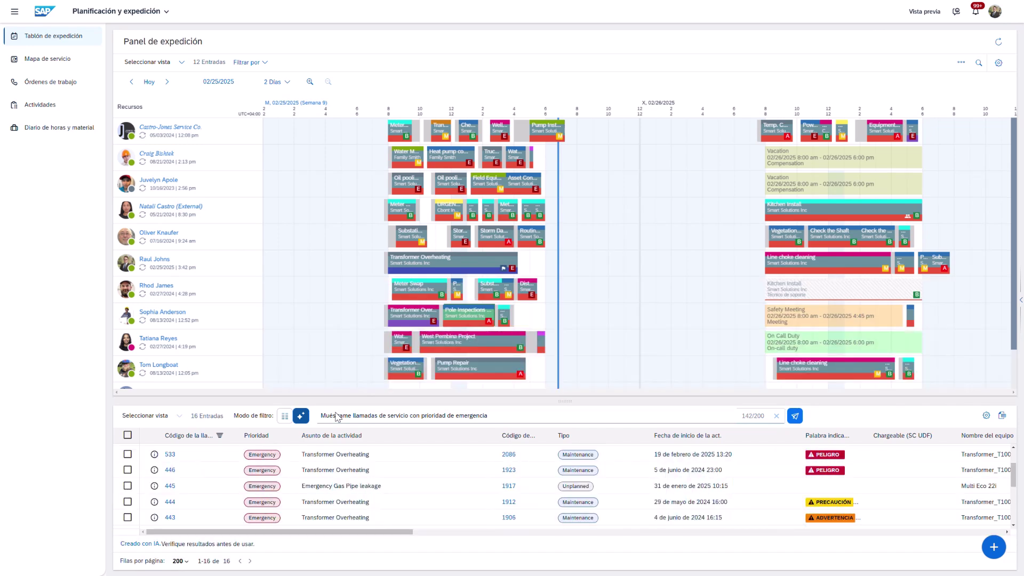
- Open activity 2086 Transformer Overheating and generate the Spanish equipment summary for Transformer_T1000
left_click(509, 455)
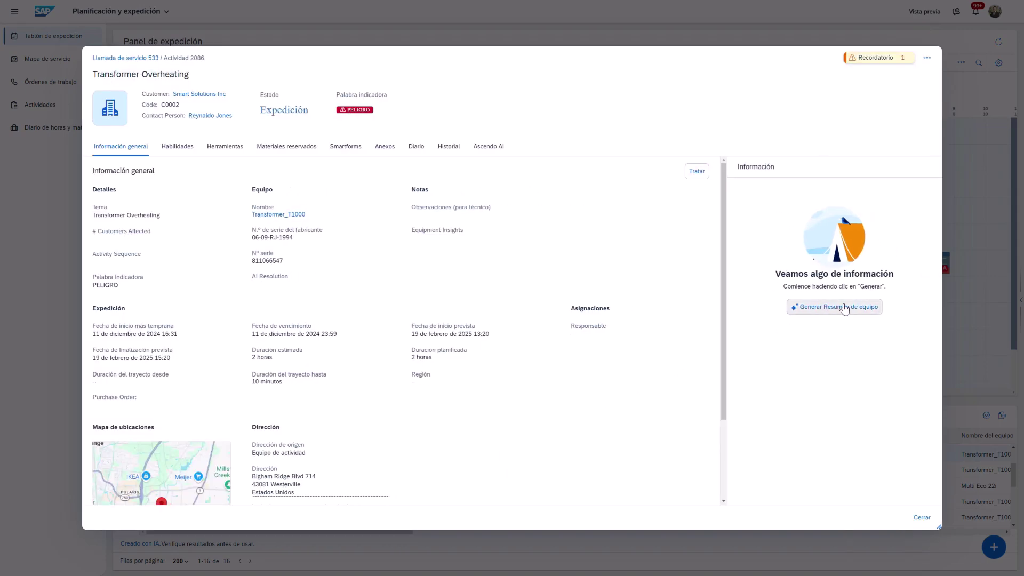
left_click(845, 309)
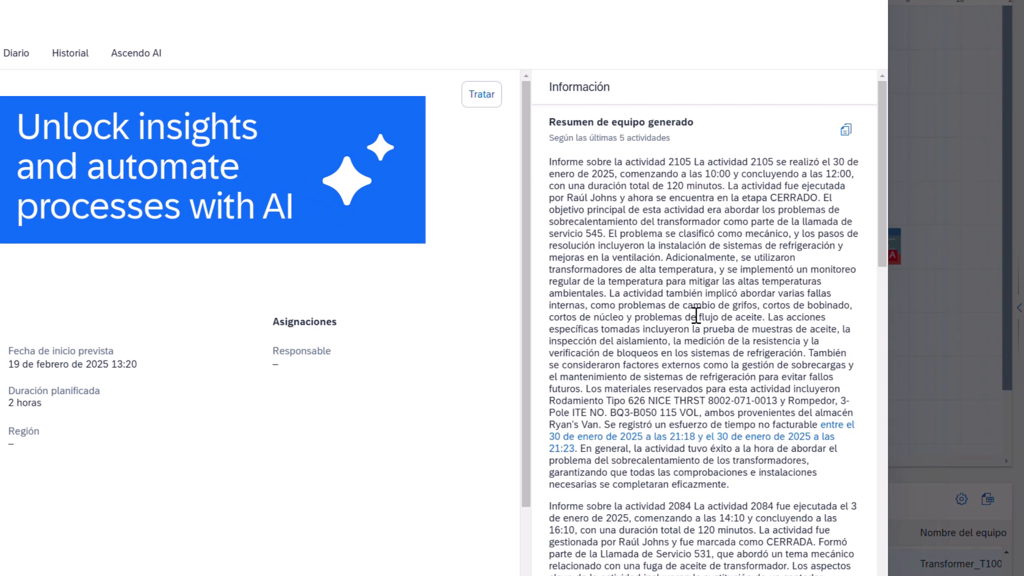
scroll(696, 316, "down", 2)
scroll(696, 316, "down", 2)
scroll(697, 316, "down", 2)
scroll(697, 316, "down", 2)
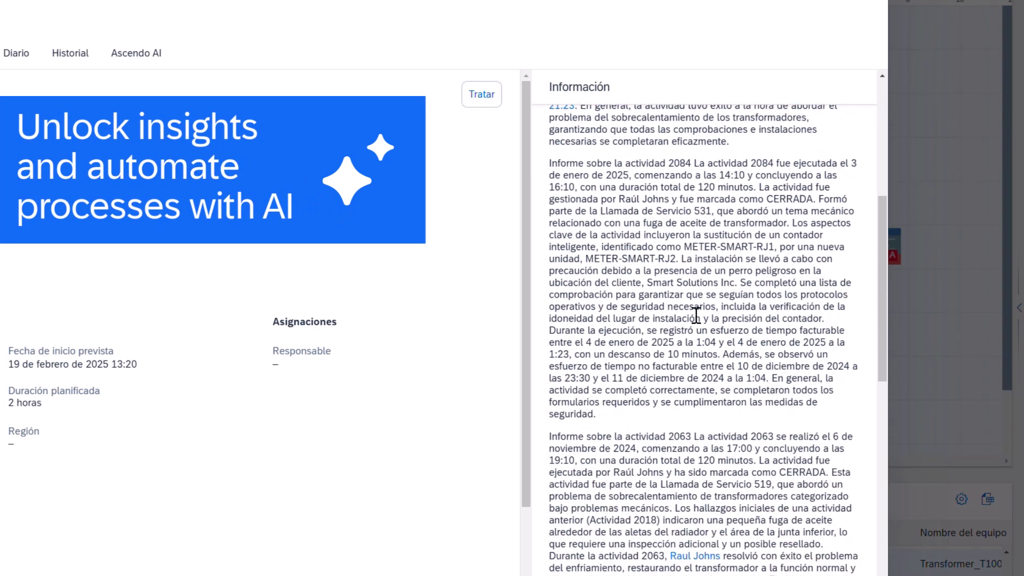
scroll(696, 317, "down", 2)
scroll(696, 316, "down", 2)
scroll(697, 316, "down", 2)
scroll(696, 316, "down", 2)
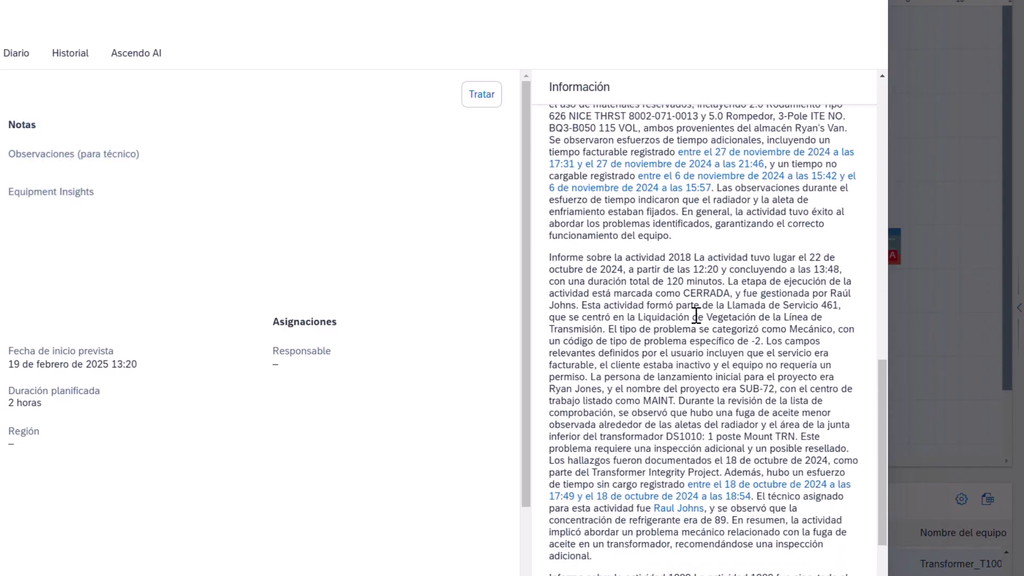